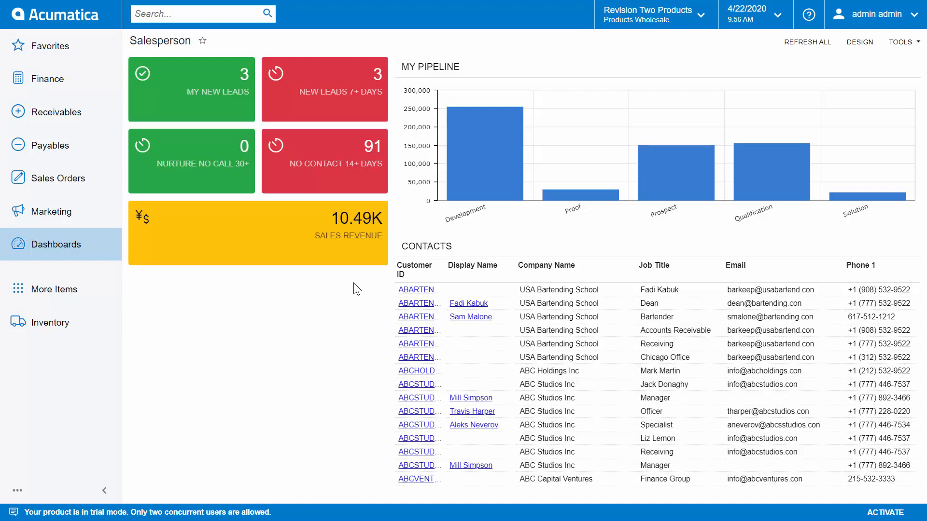
Step: Open the My New Leads list in Acumatica
left_click(243, 89)
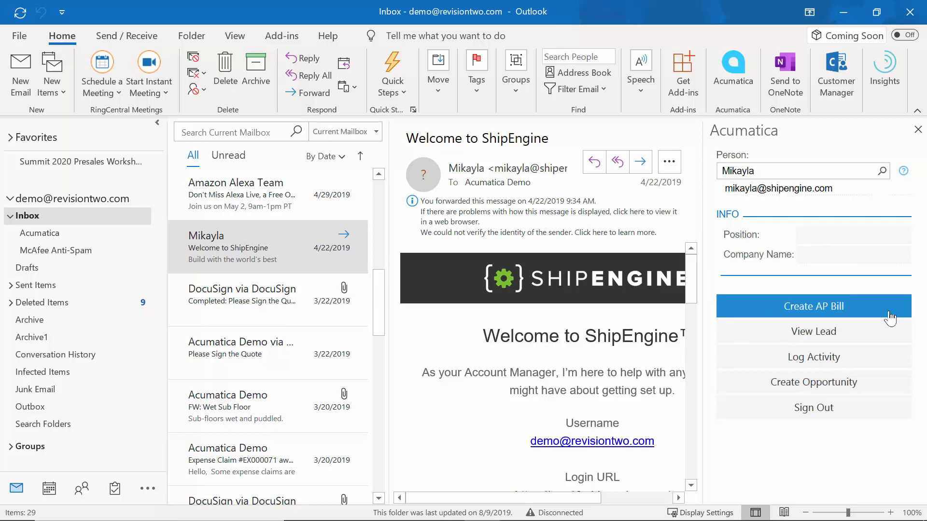
Step: Open the ShipEngine email sender's lead in Acumatica from the Outlook add-in
left_click(865, 334)
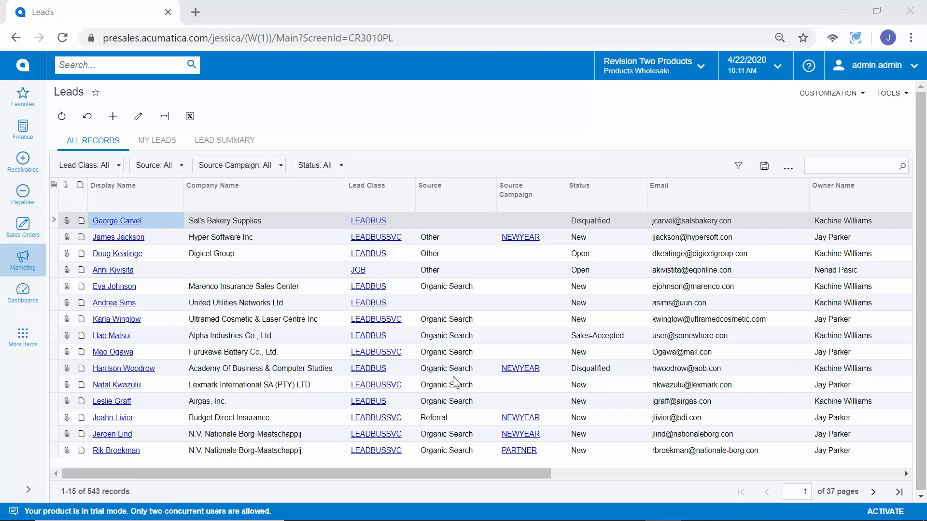
Step: Compare leads from Organic Search, Referral, NEWYEAR and PARTNER, then open the Digicel Group lead
left_click(456, 386)
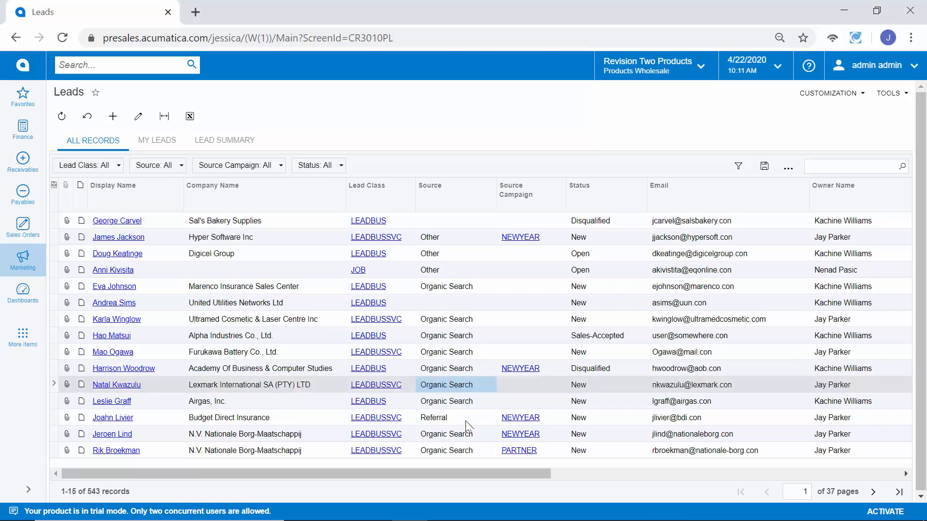
left_click(466, 420)
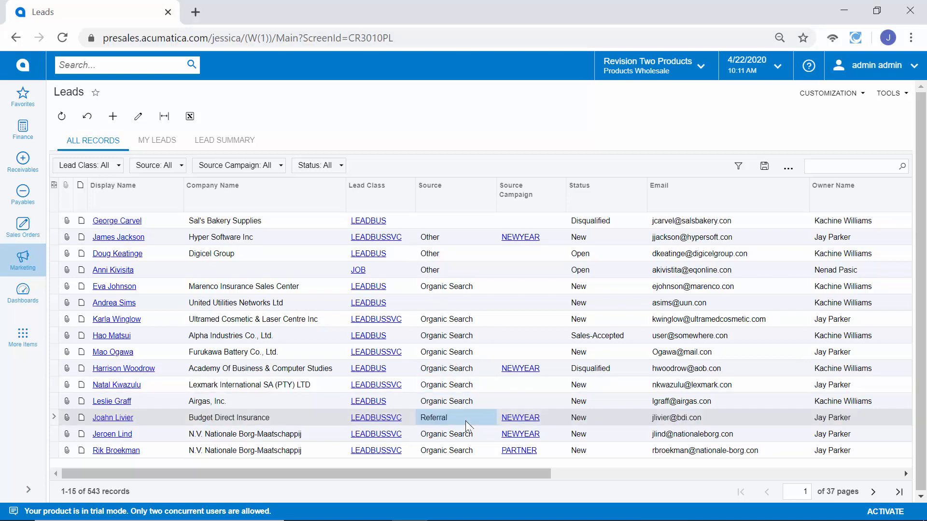
left_click(555, 372)
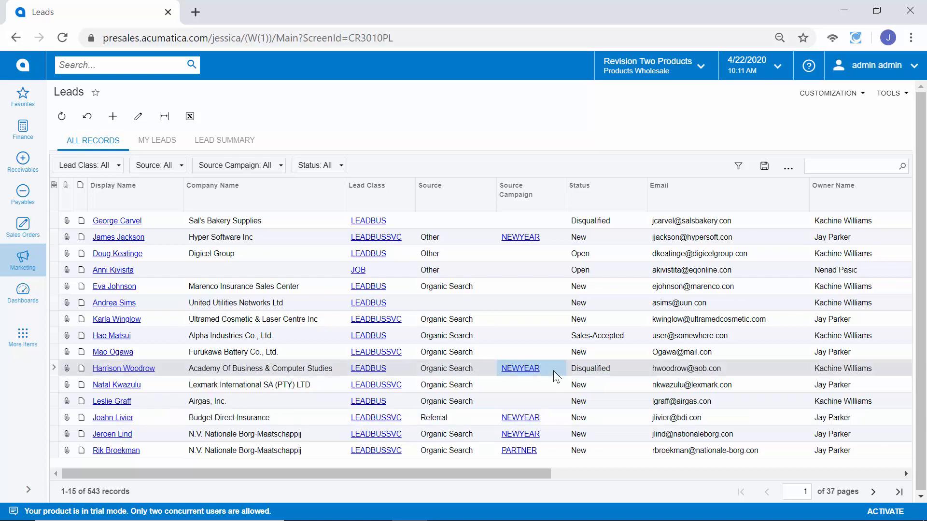
left_click(547, 454)
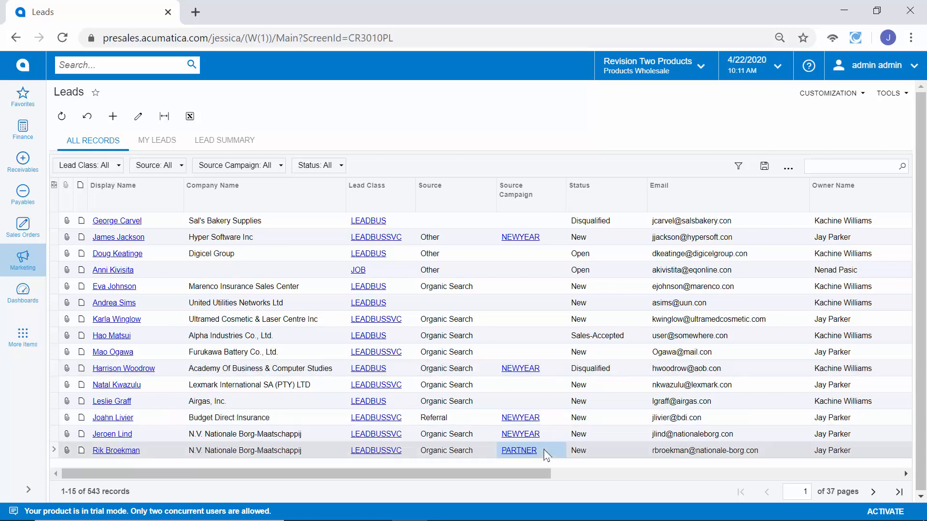
left_click(130, 256)
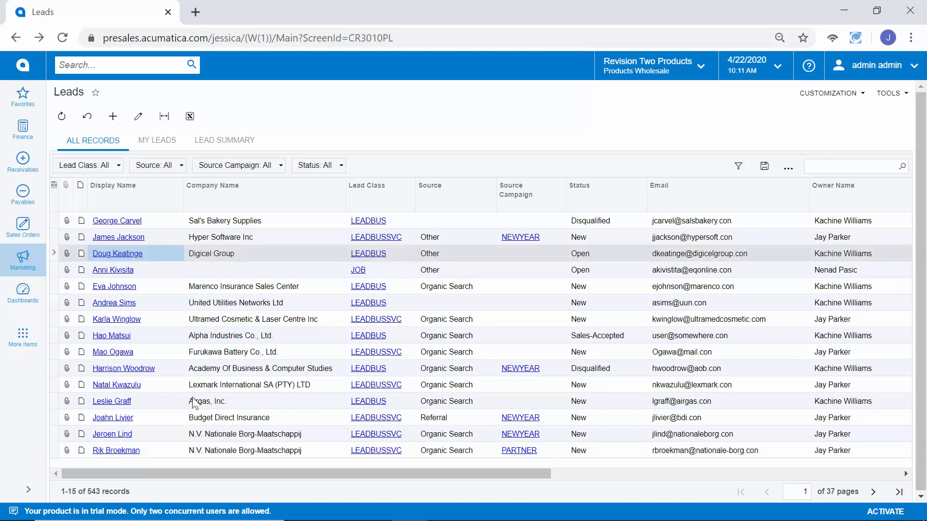
left_click(132, 260)
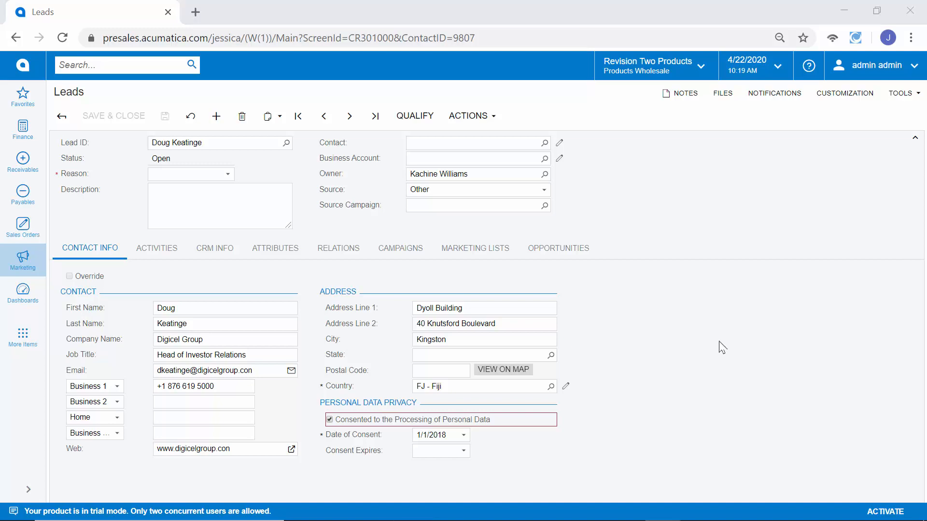
Step: Check the Digicel Group lead's owner and contact details, then view its empty activity list
left_click(499, 175)
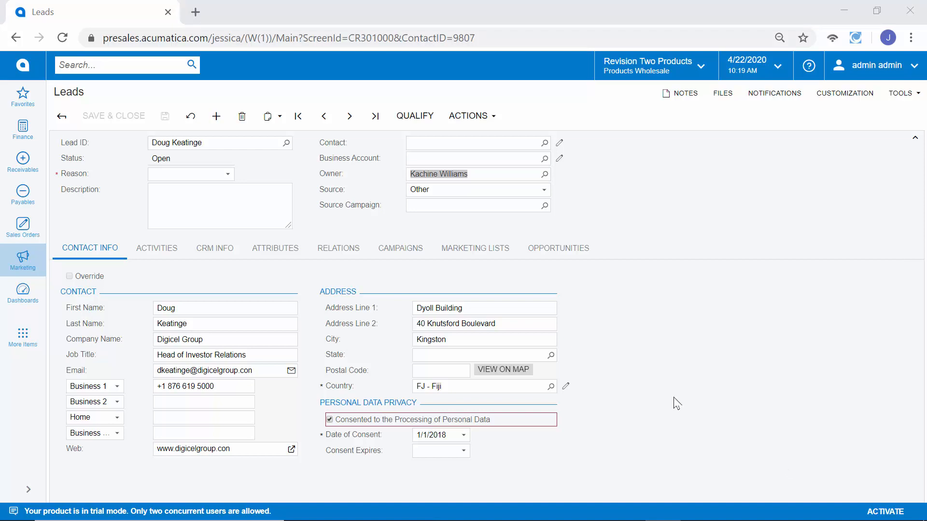
left_click(232, 320)
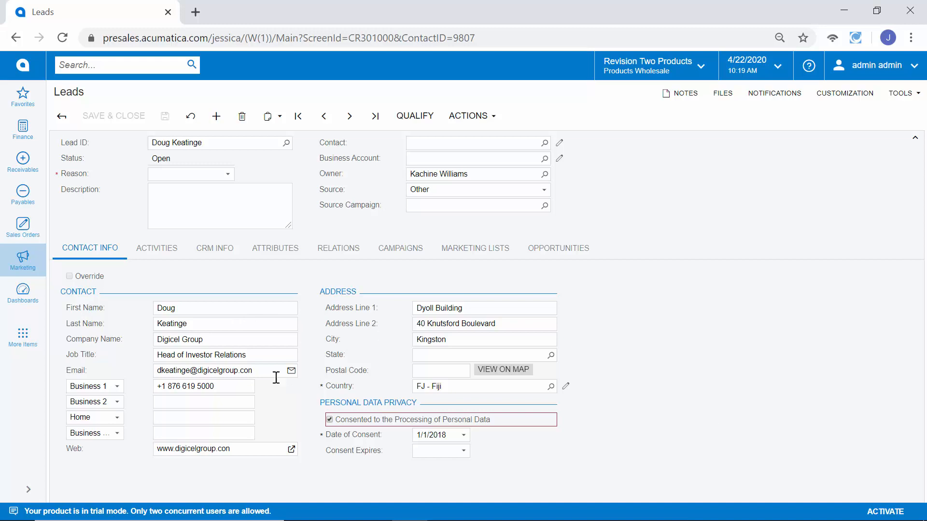
left_click(154, 249)
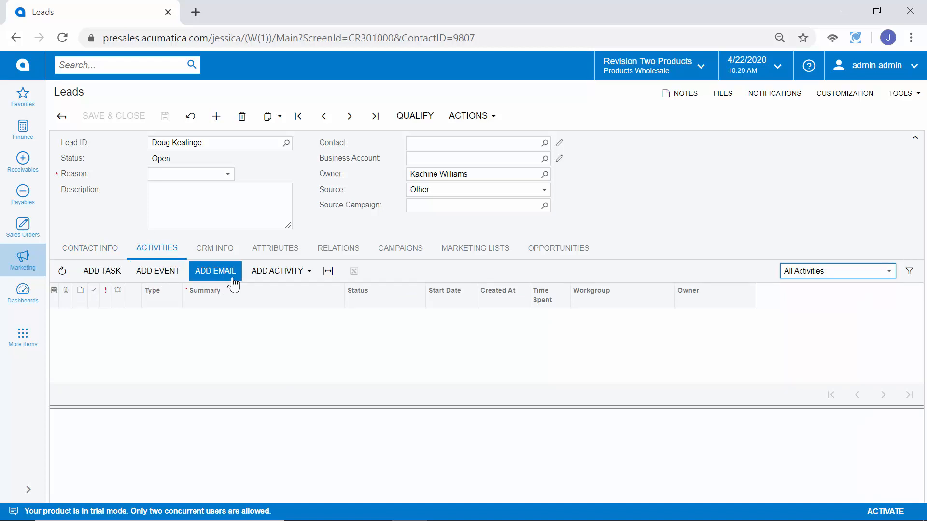
Step: Create a 'Follow up in 1 week' task for the Digicel Group lead
left_click(264, 276)
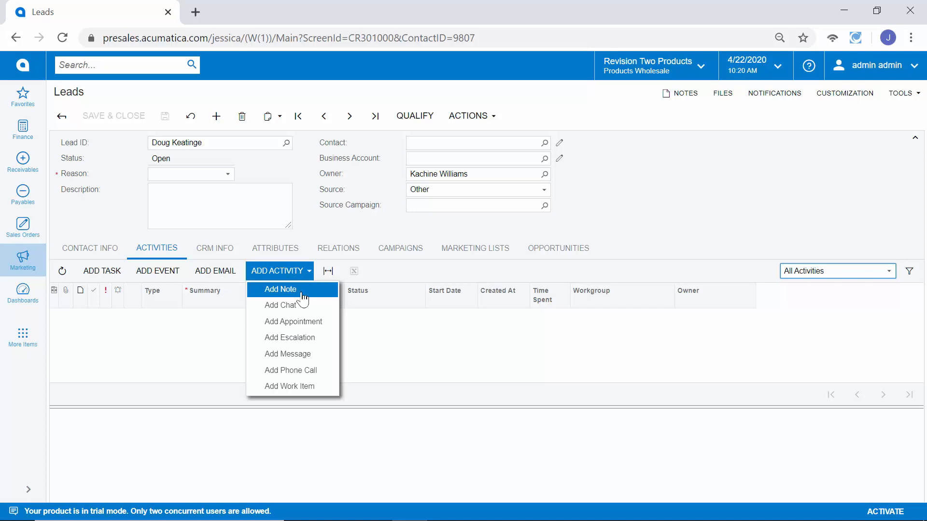
left_click(105, 274)
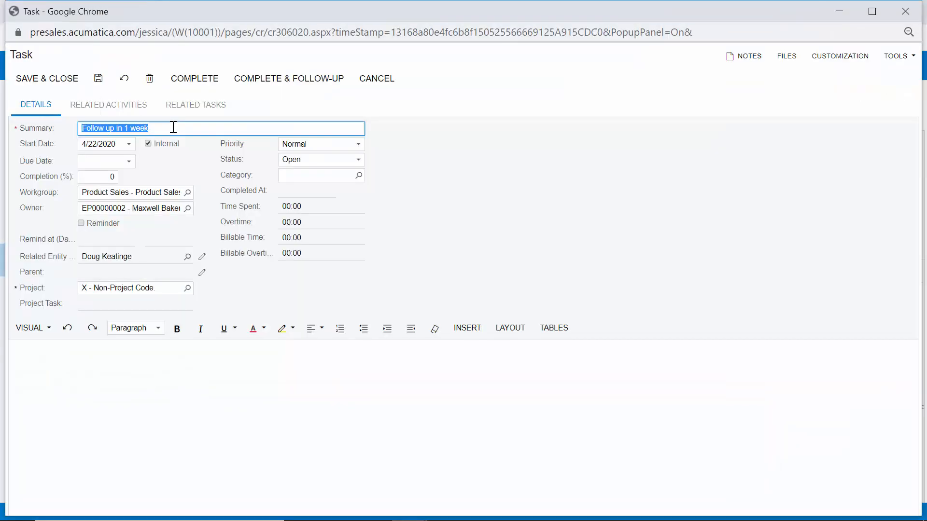
left_click(165, 208)
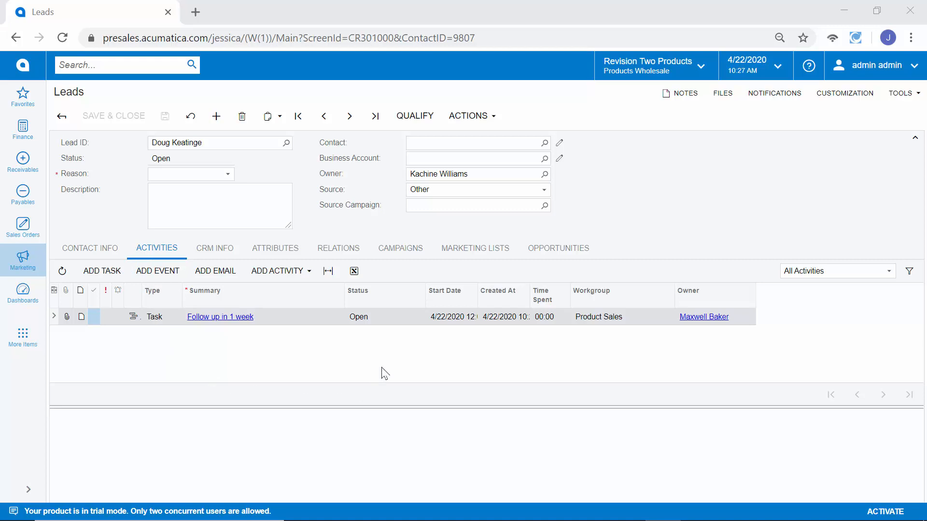
Step: Review the lead's YEAREND campaign and Company News list, then begin qualifying it
left_click(402, 260)
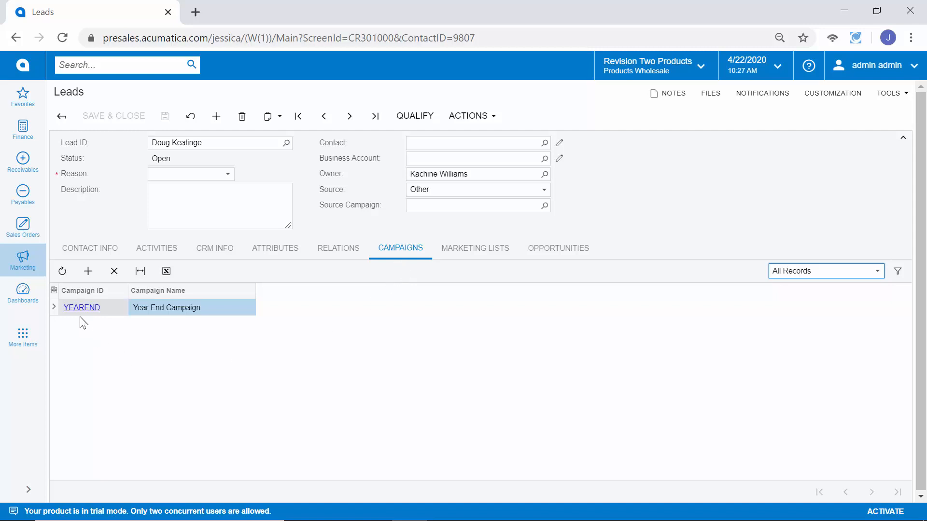
left_click(462, 256)
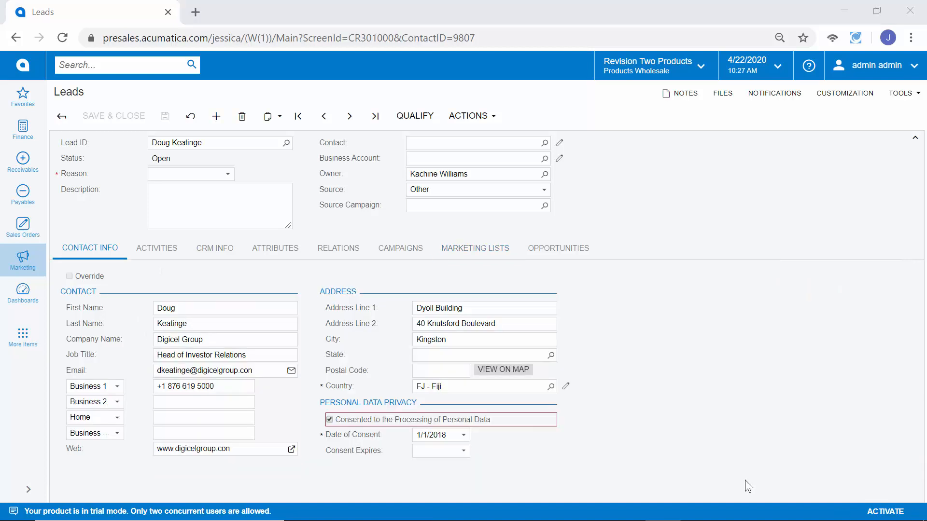
left_click(434, 127)
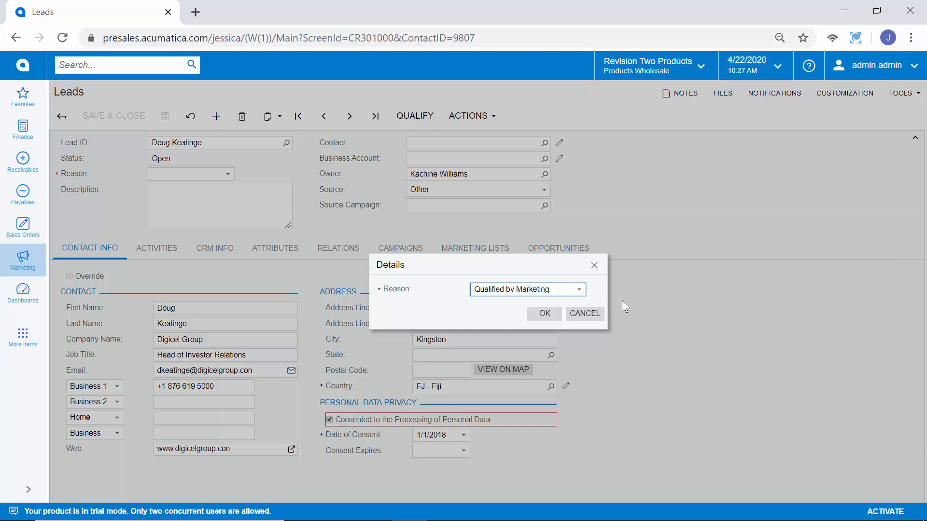
Step: Qualify the lead by Marketing, accept it by Sales, and begin converting it to an opportunity
left_click(544, 314)
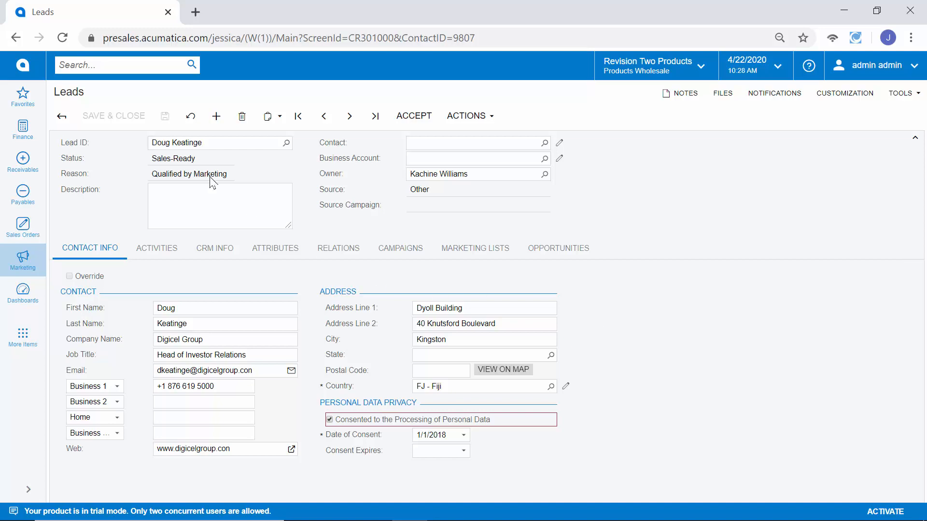
left_click(405, 124)
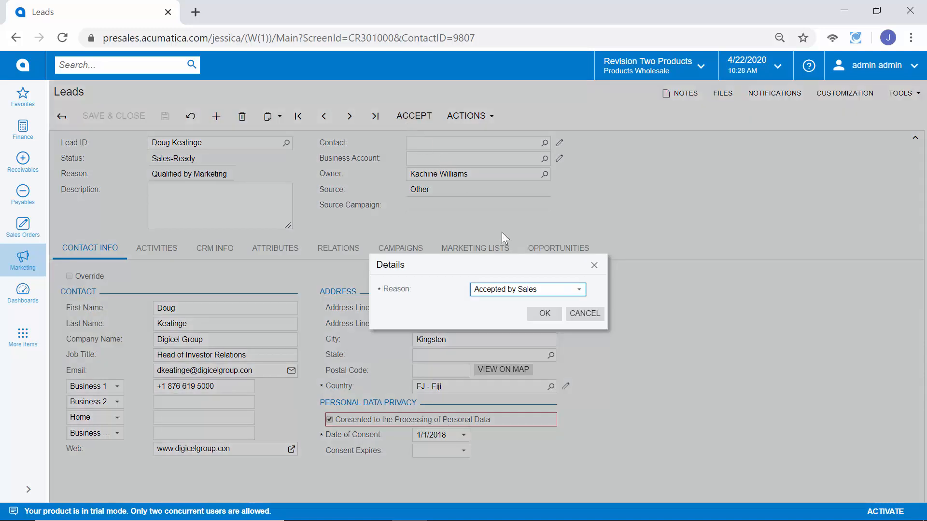
left_click(550, 314)
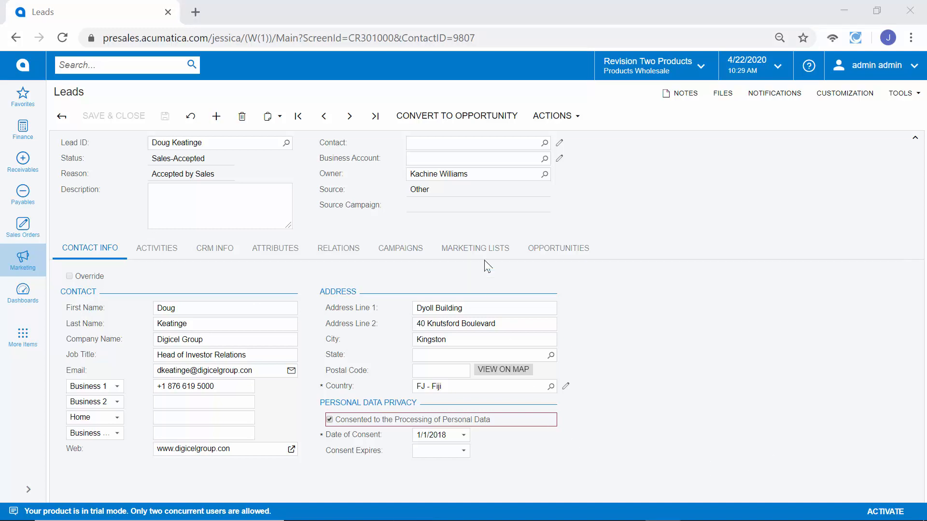
left_click(490, 130)
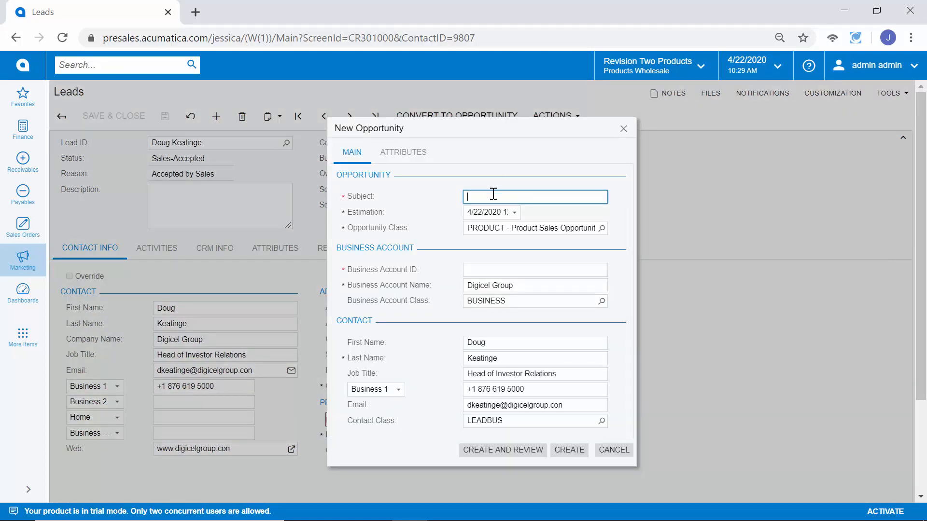
Step: Create the 'Q3 Opportunity' for DIGICEL and open the new opportunity OP000392
type("Q3 Opportunity")
key("Tab")
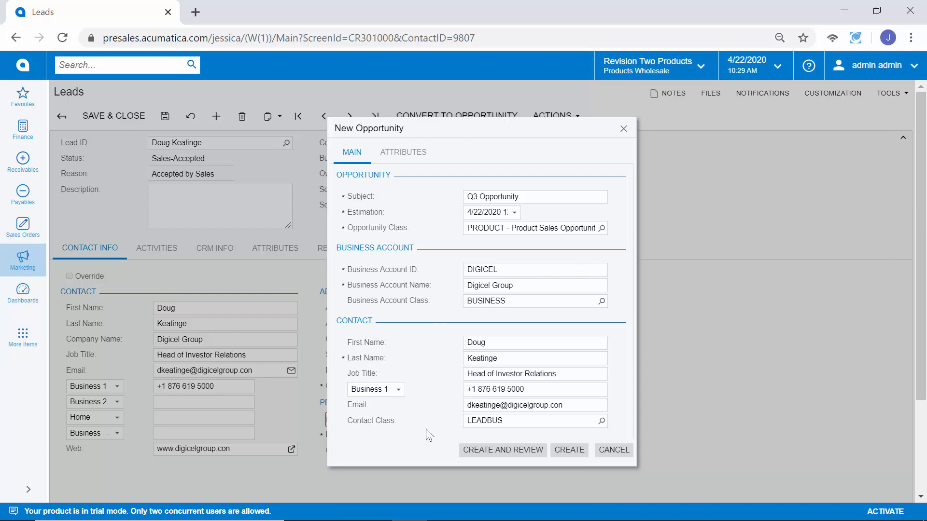
left_click(480, 452)
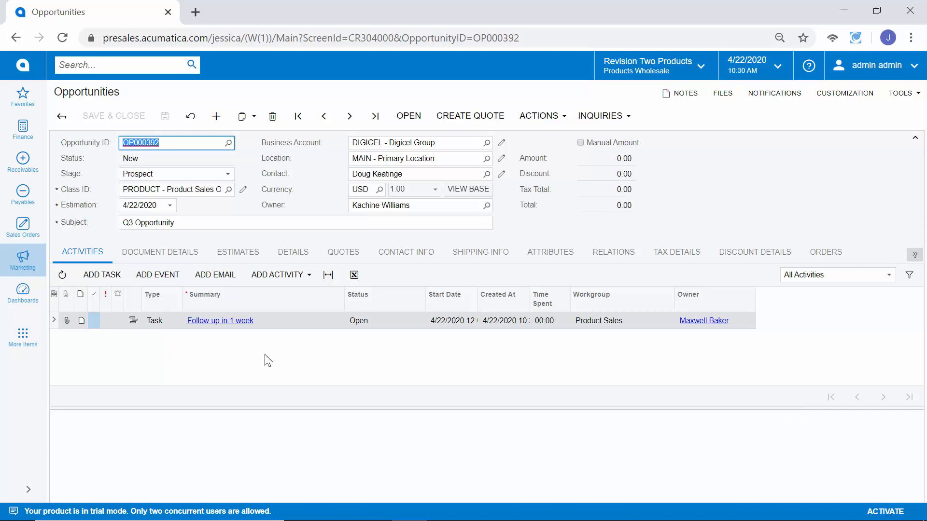
Step: Add a product line of 5 AACOMPUT01, save the opportunity, and show its CRM details
left_click(196, 255)
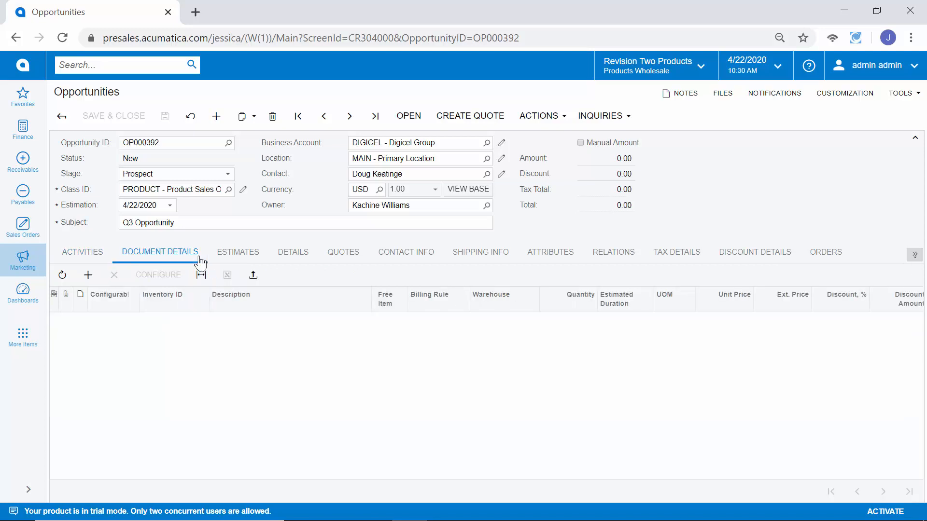
left_click(87, 274)
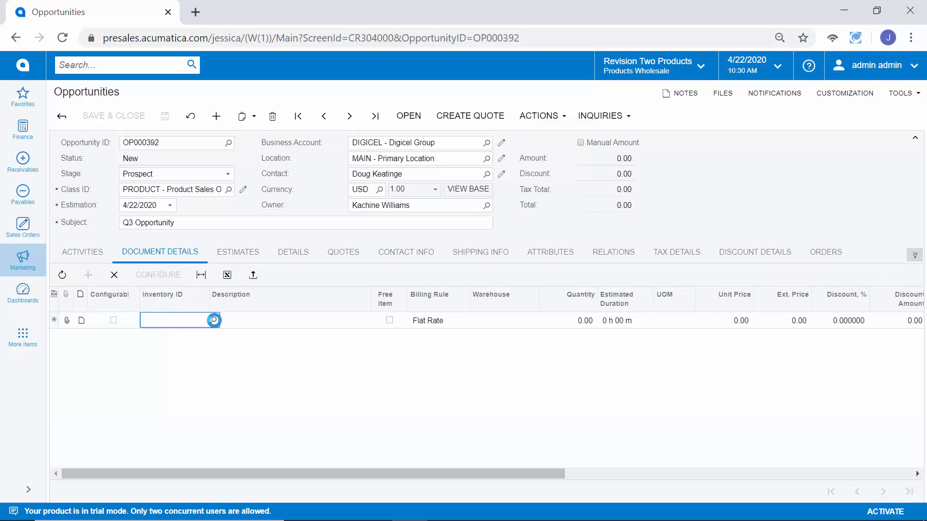
left_click(213, 320)
double_click(205, 191)
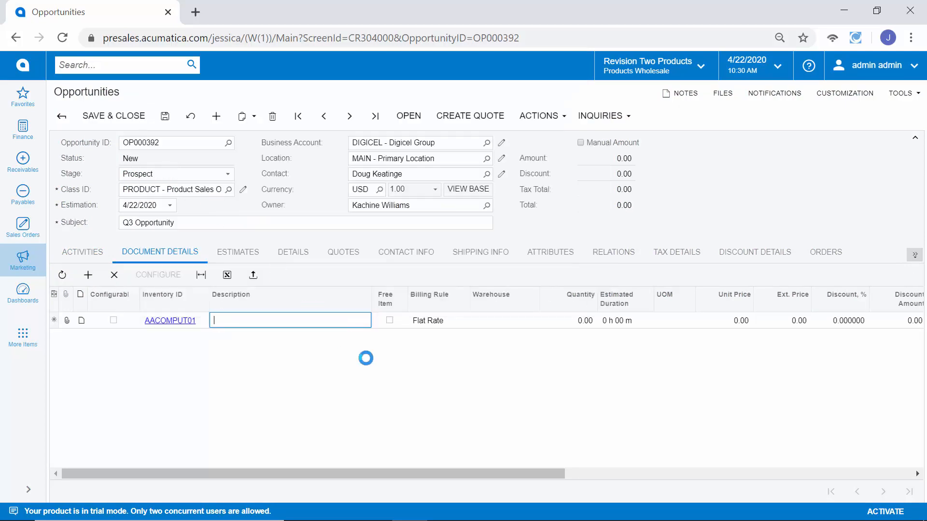
type("5")
key("Tab")
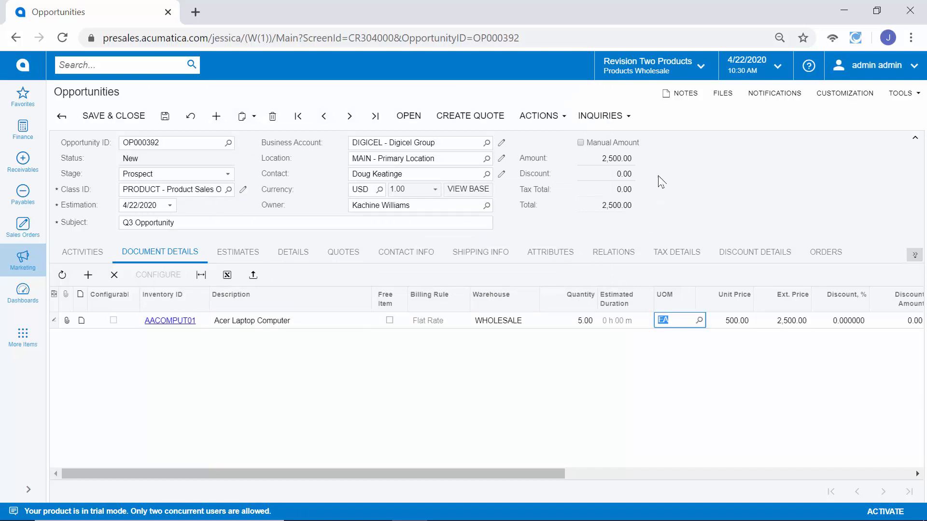
key("Tab")
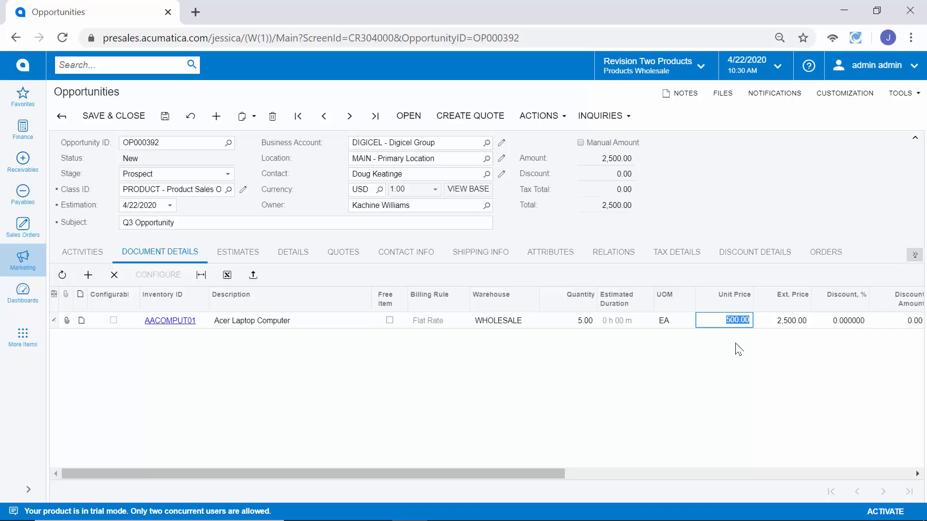
key("ctrl+s")
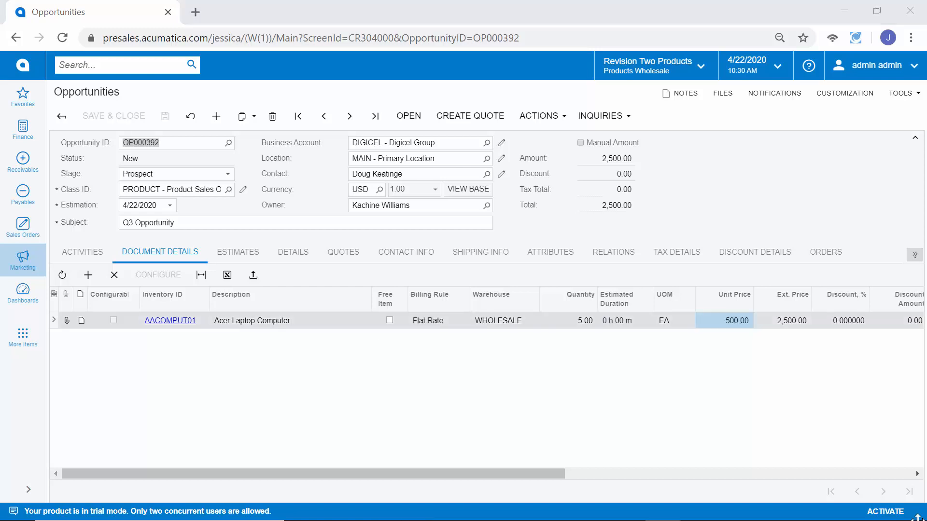
left_click(295, 266)
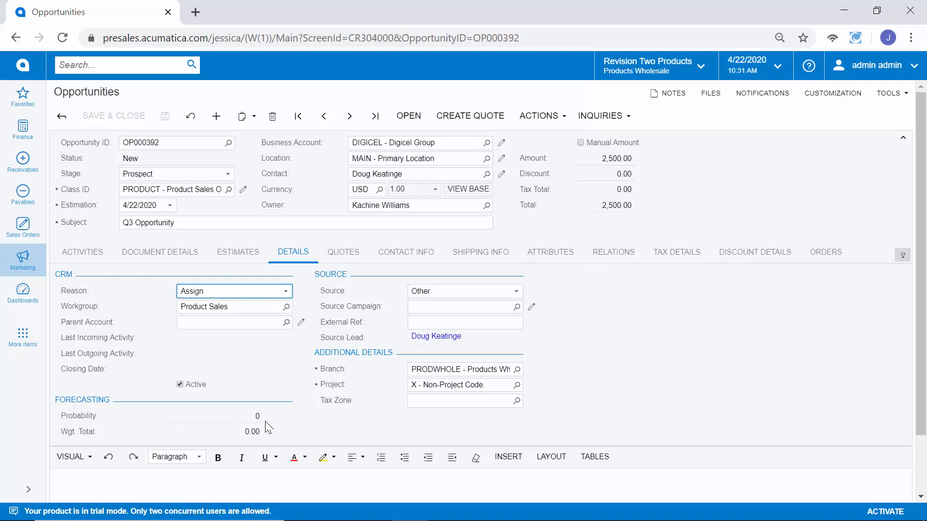
Step: Move the opportunity to Negotiation stage at 80% probability and start a new quote
left_click(180, 175)
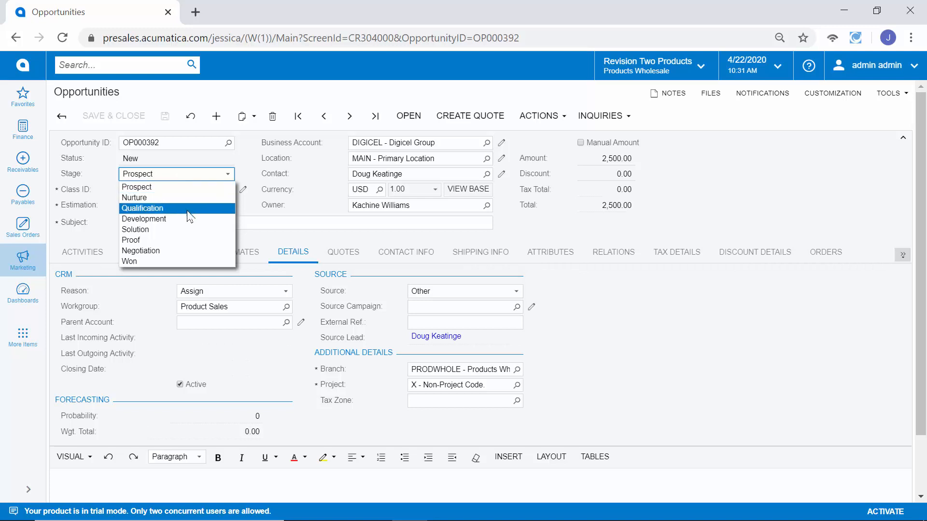
left_click(192, 251)
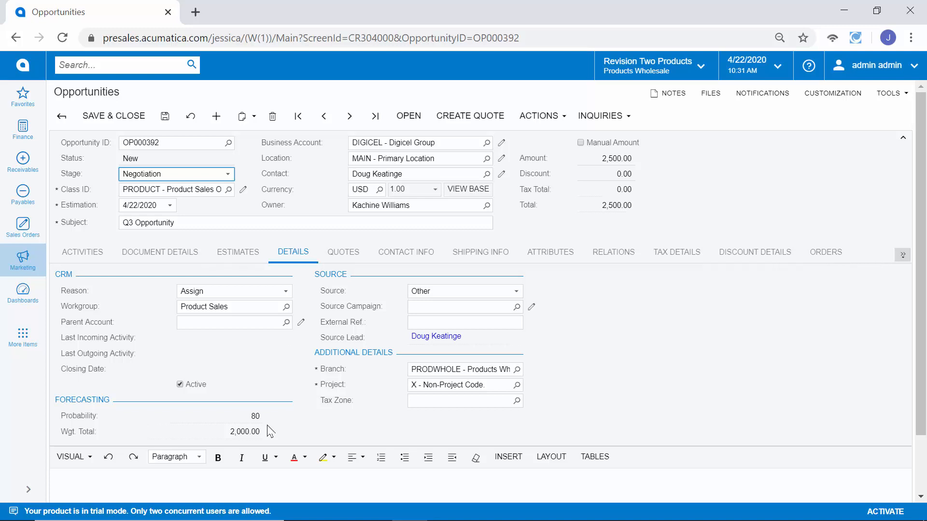
left_click(198, 175)
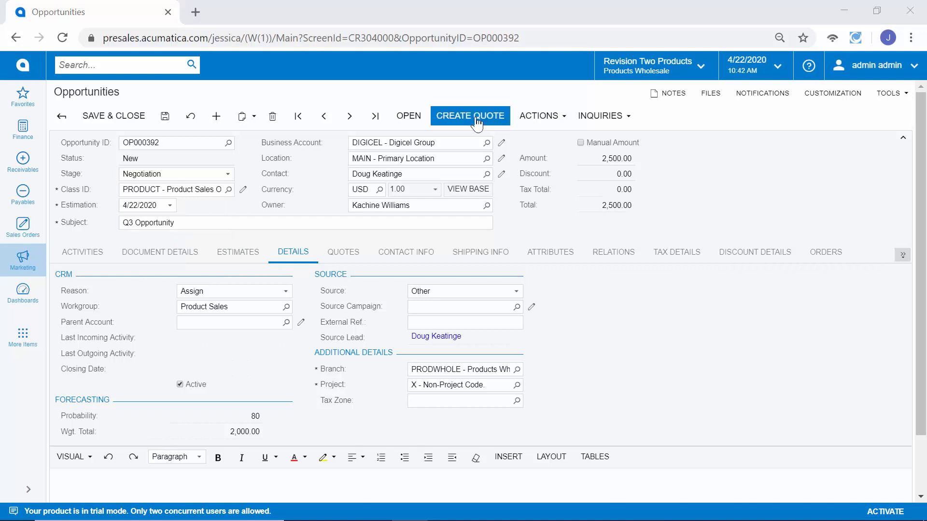
left_click(477, 123)
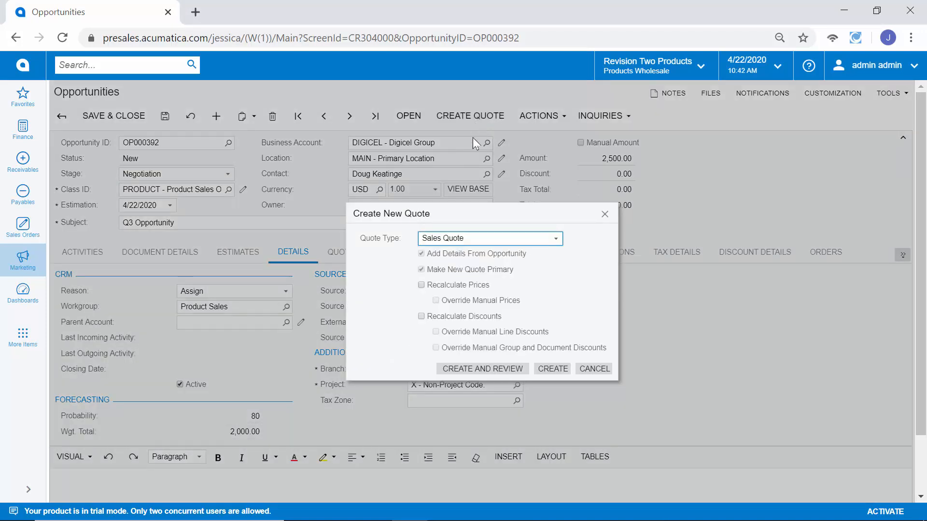
Step: Create sales quote Q000011 for 2,500.00 from the opportunity, submit it, and send it to the customer
left_click(470, 368)
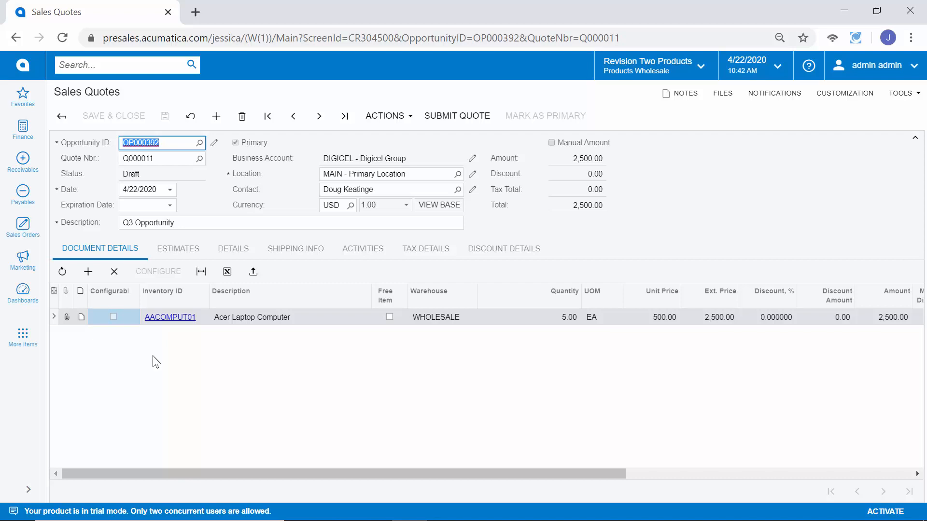
left_click(467, 125)
left_click(389, 116)
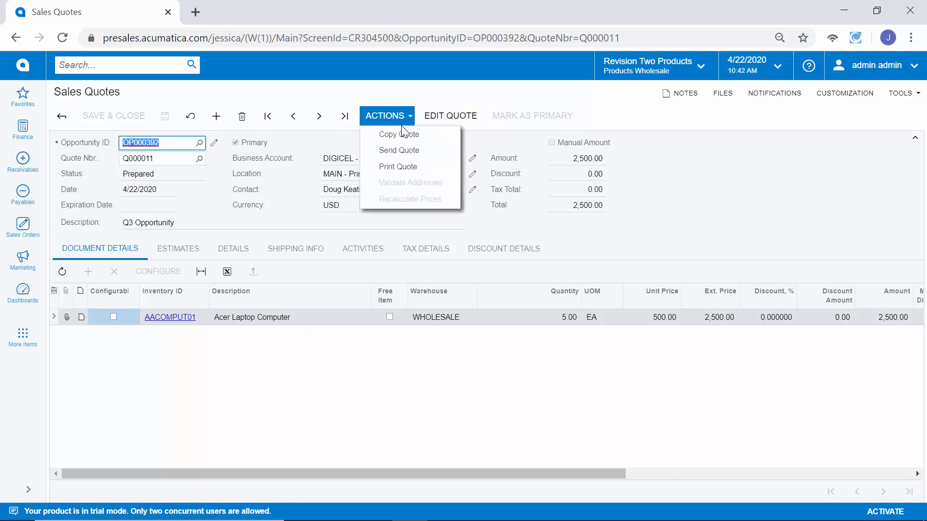
left_click(407, 153)
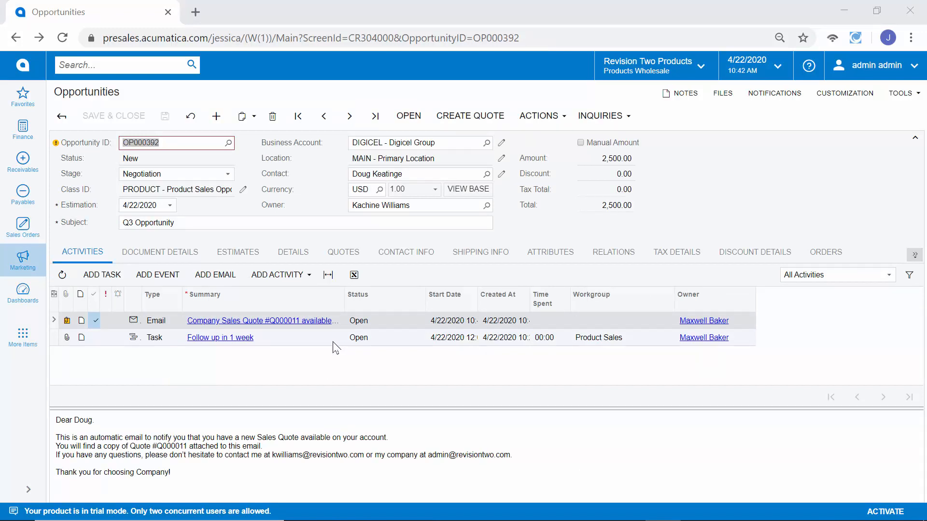
Step: Check quote Q000011 on the opportunity's Quotes list, then choose Create Invoice from the opportunity actions
left_click(346, 257)
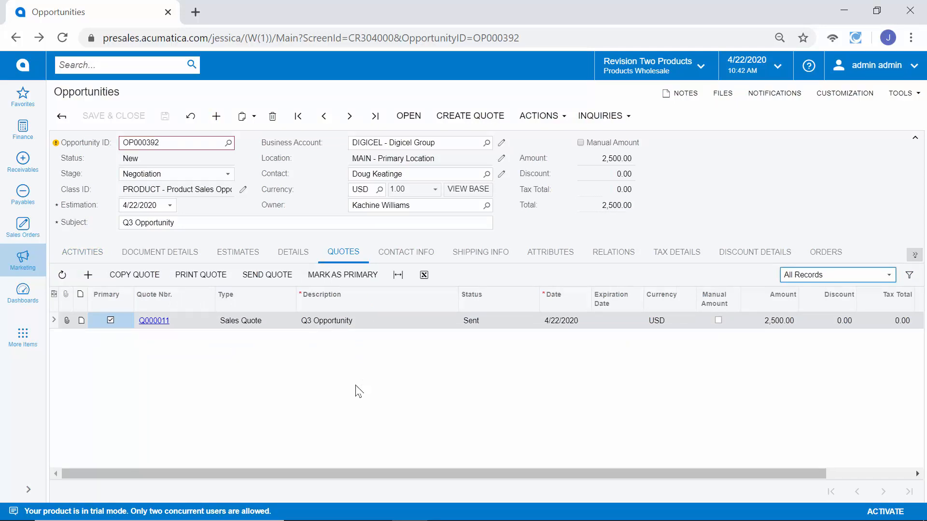
left_click(541, 117)
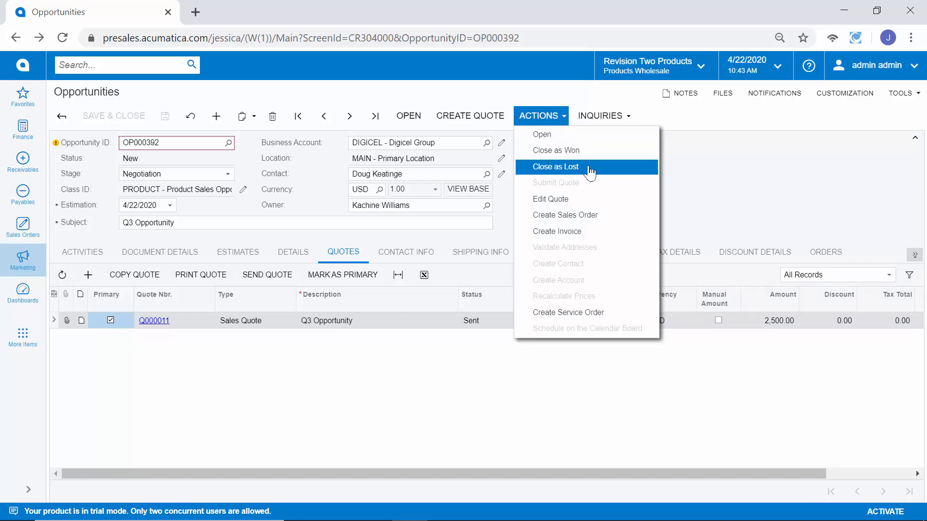
left_click(604, 232)
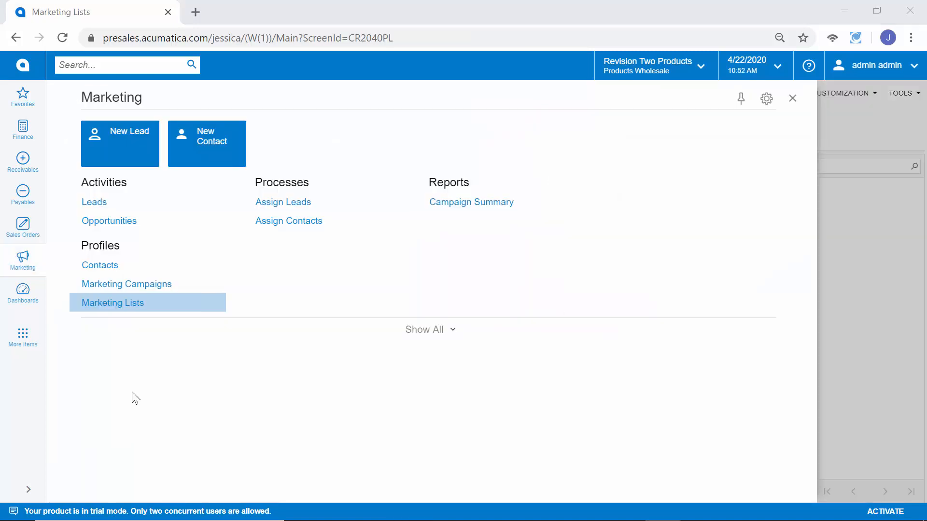
Step: Open the NEWLEADS marketing list and review its New leads name and This Month creation criterion
left_click(112, 303)
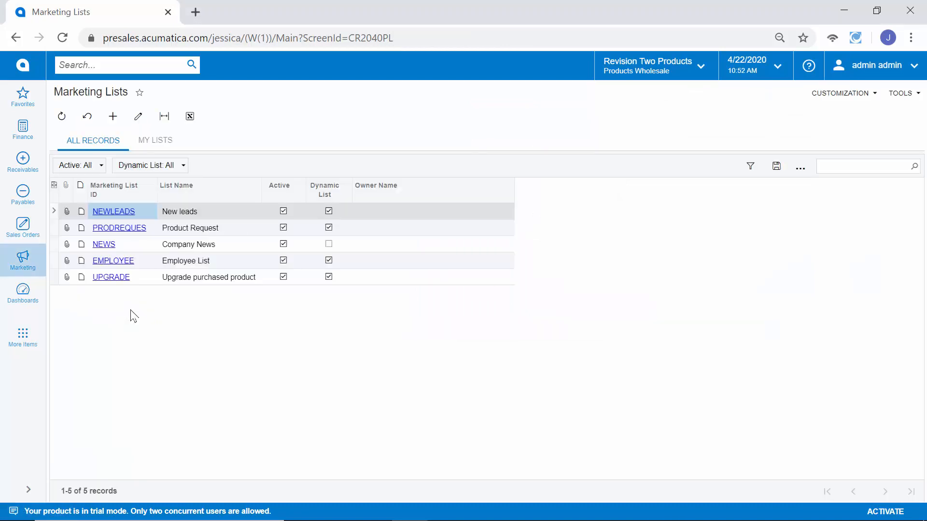
left_click(126, 213)
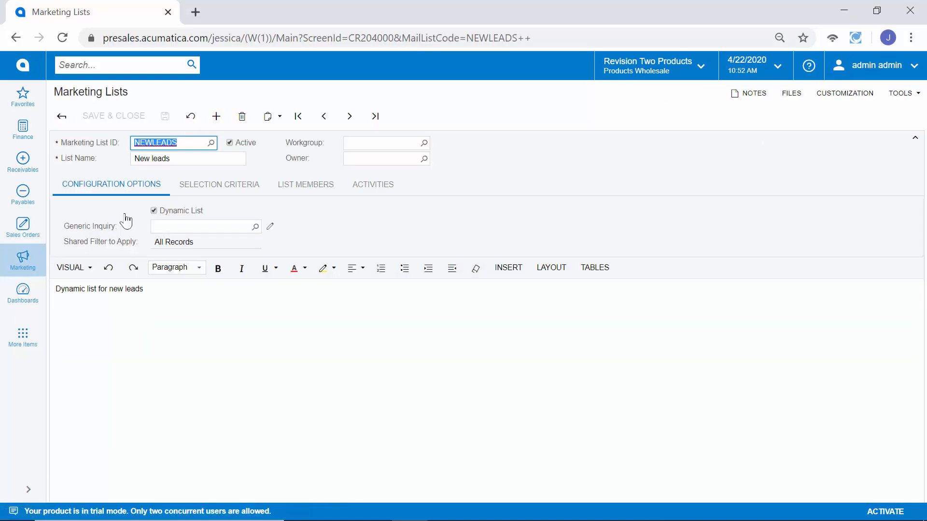
left_click(219, 198)
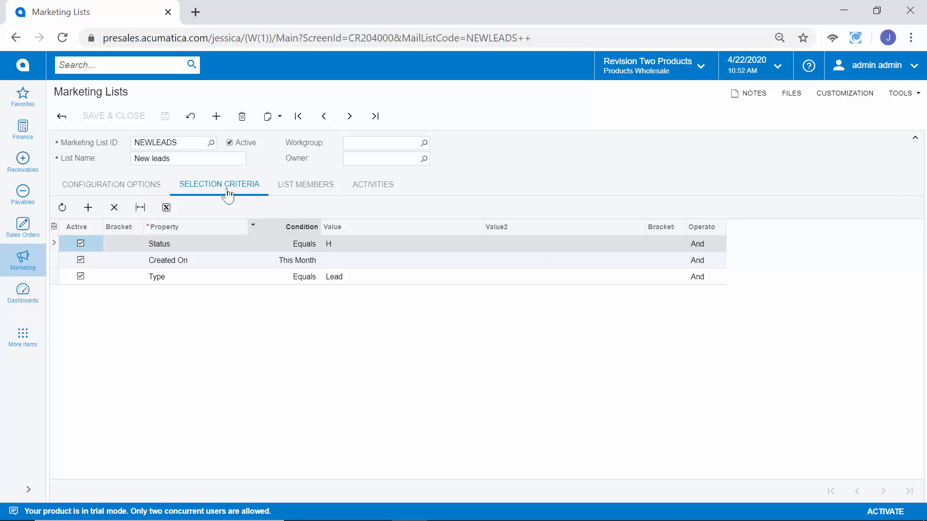
left_click(187, 159)
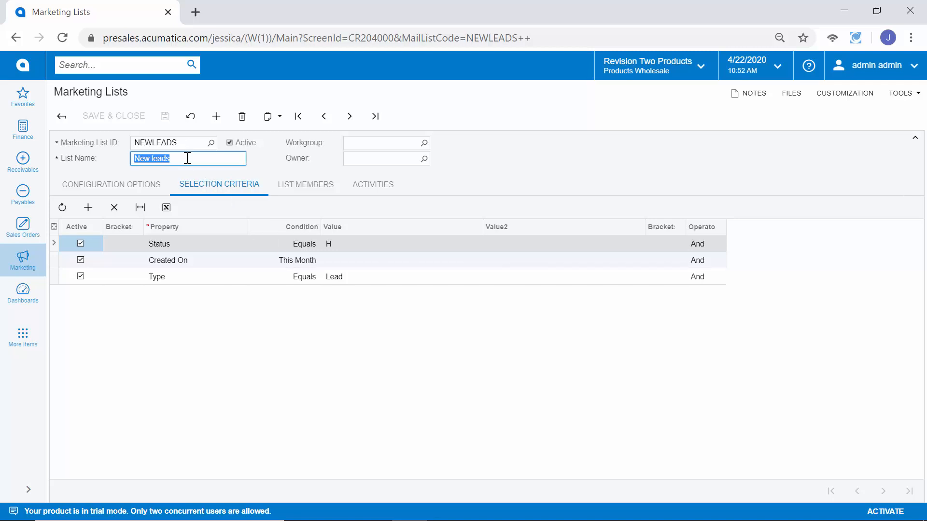
left_click(311, 265)
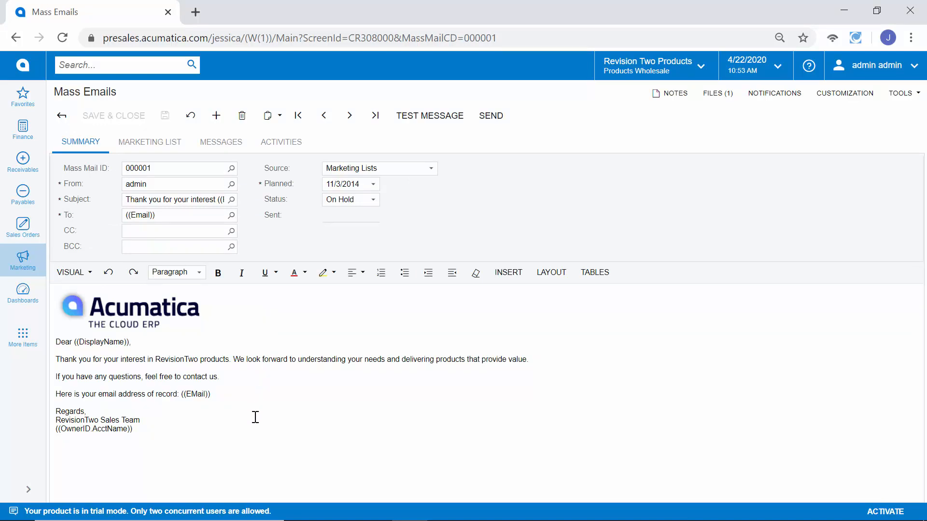
Step: Point out the DisplayName placeholder in mass email 000001 and show the marketing lists it targets
double_click(106, 342)
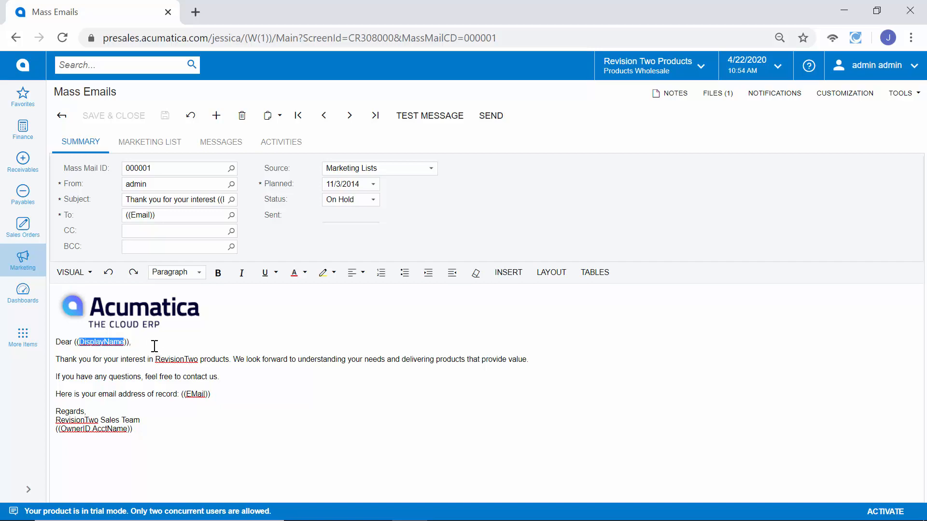
left_click(158, 154)
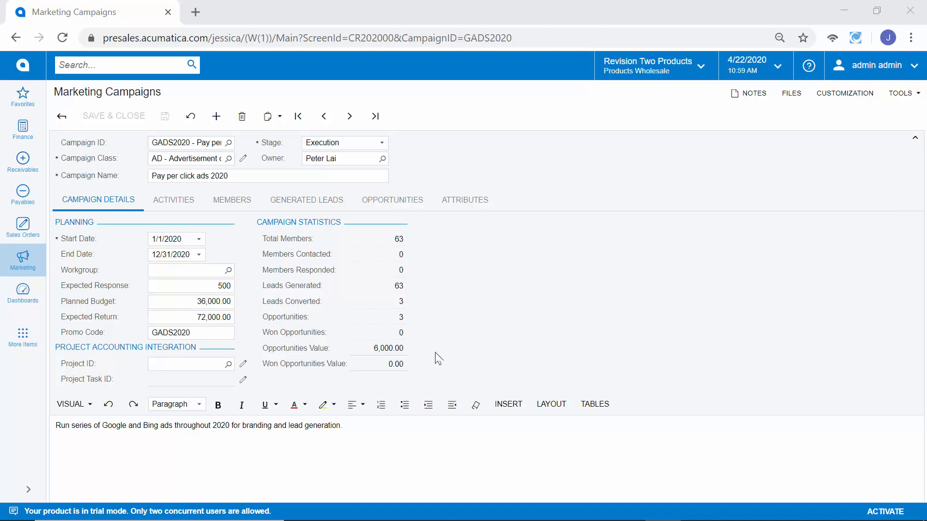
Step: Highlight the campaign's 63 leads generated, 3 opportunities, 6,000.00 value and GADS2020 promo code
double_click(394, 286)
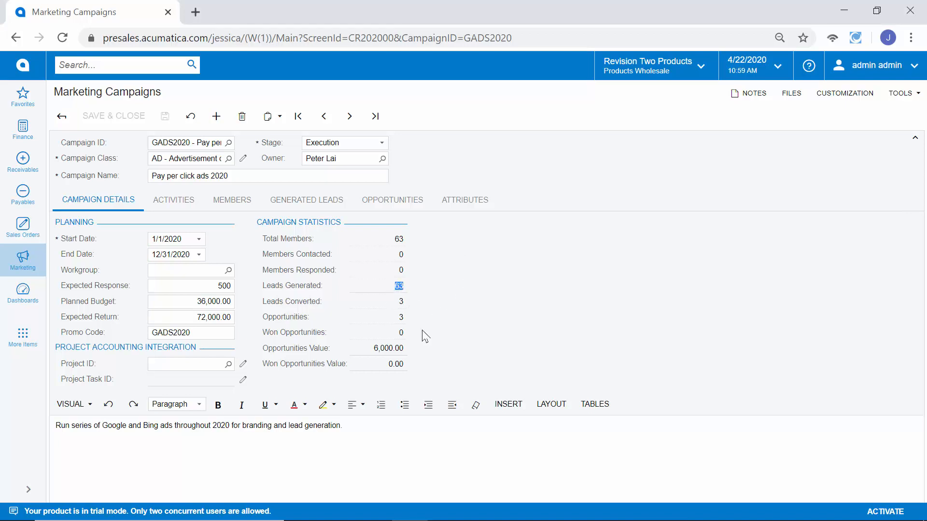
double_click(401, 318)
double_click(389, 348)
double_click(205, 332)
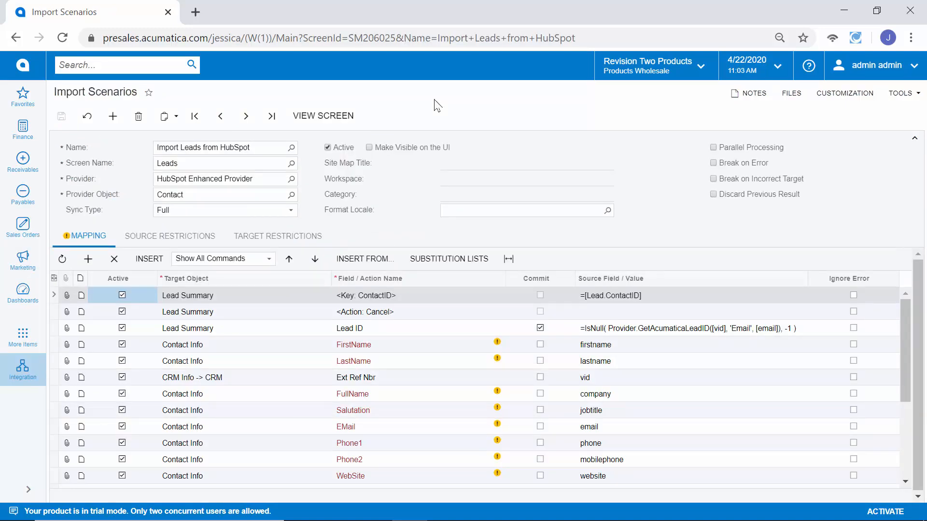
Step: Point out the HubSpot Enhanced Provider and the Import Leads from HubSpot scenario name
left_click(258, 183)
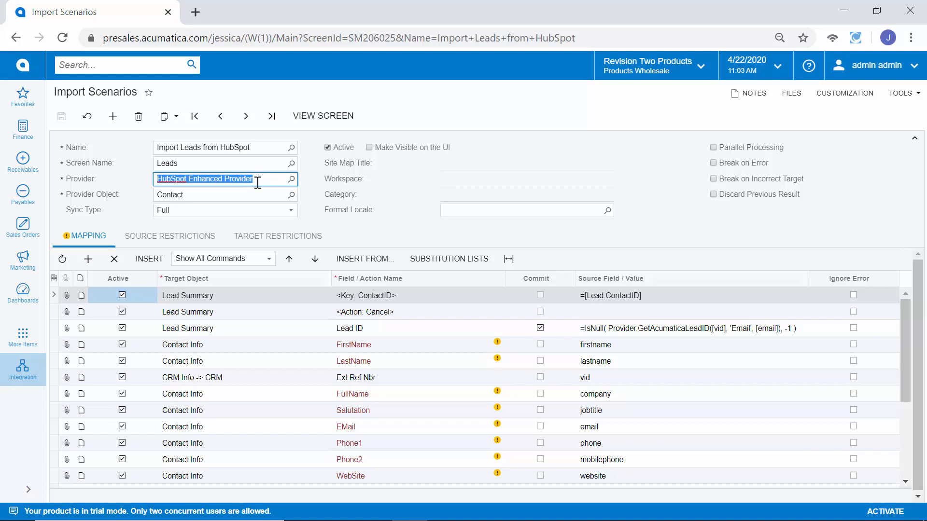
left_click(260, 147)
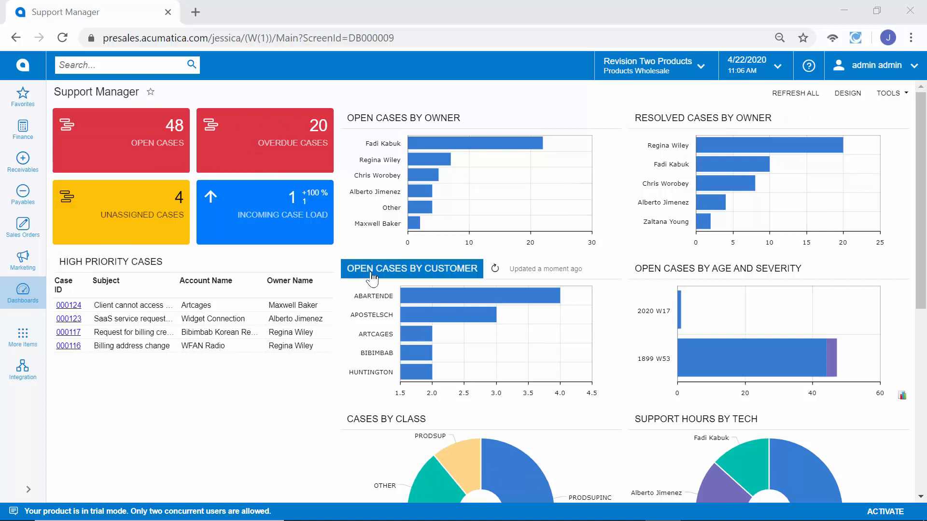
Step: Open high-priority case 000124 and review the call logged in its activities
left_click(69, 306)
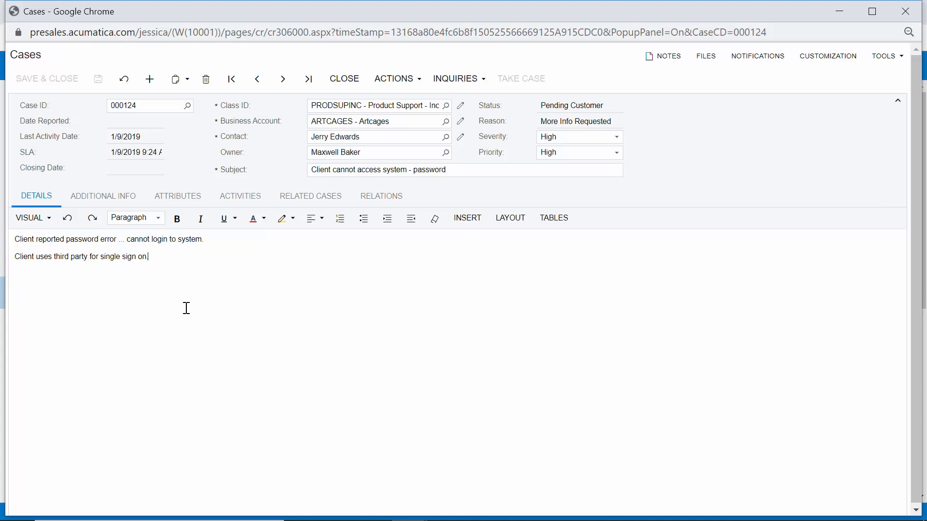
left_click(242, 201)
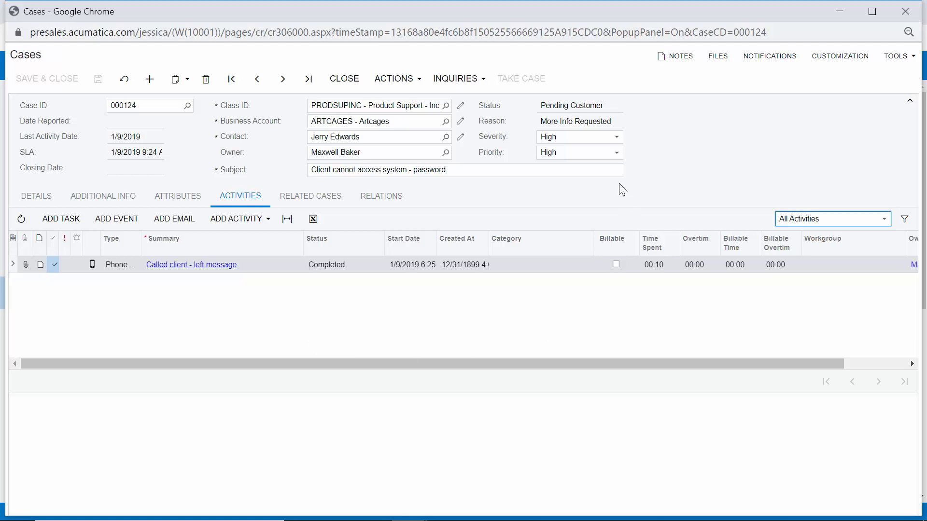
left_click(642, 129)
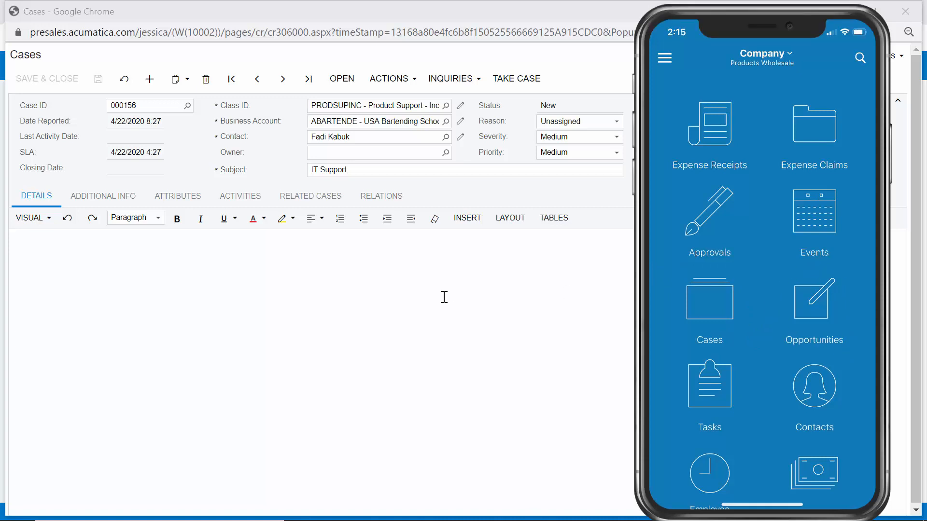
Step: Open the Cases list in the mobile app, keeping the All filter
left_click(742, 319)
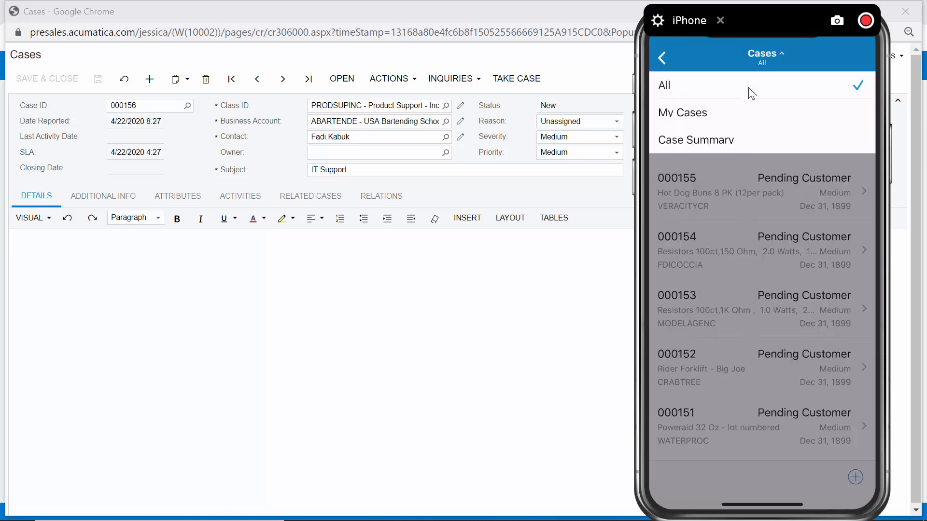
left_click(756, 219)
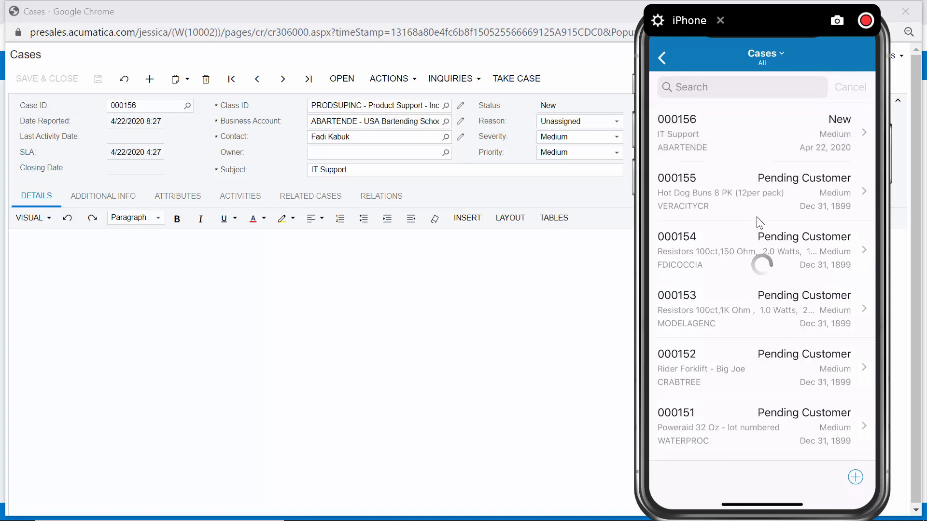